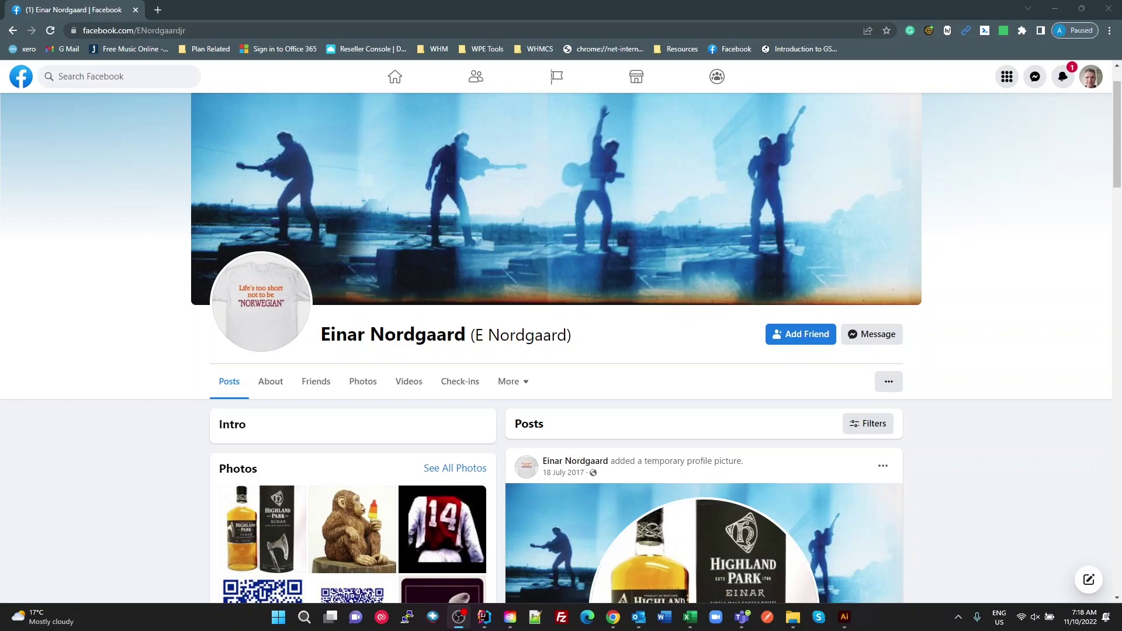
Step: Minimize Facebook and browse the Top section's container and rich text in the Structure panel
left_click(1055, 8)
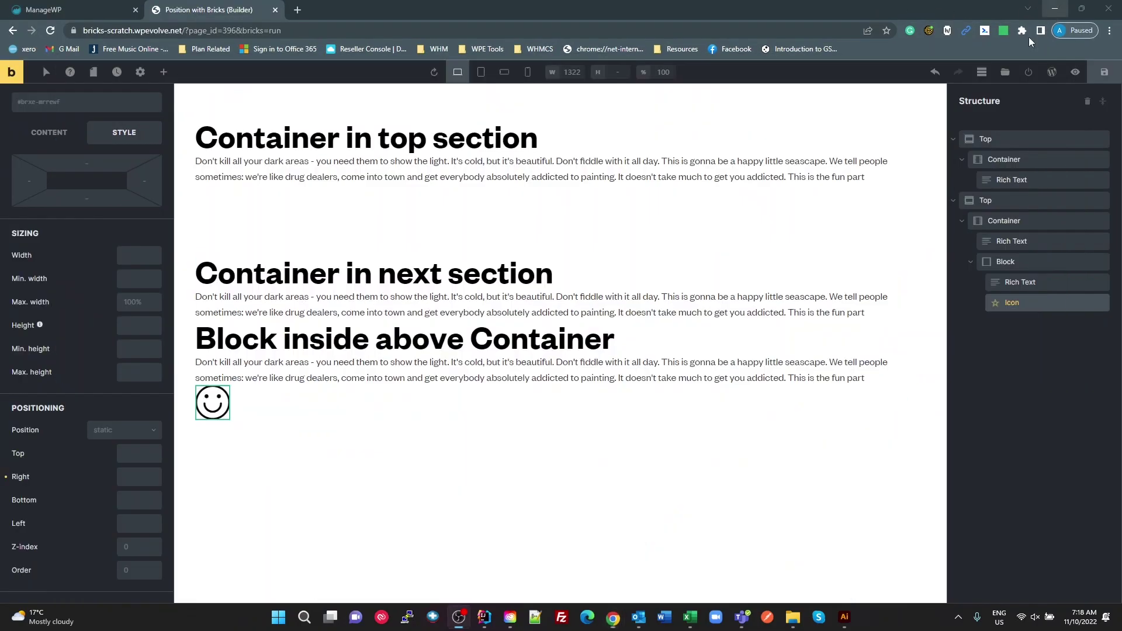
left_click(990, 144)
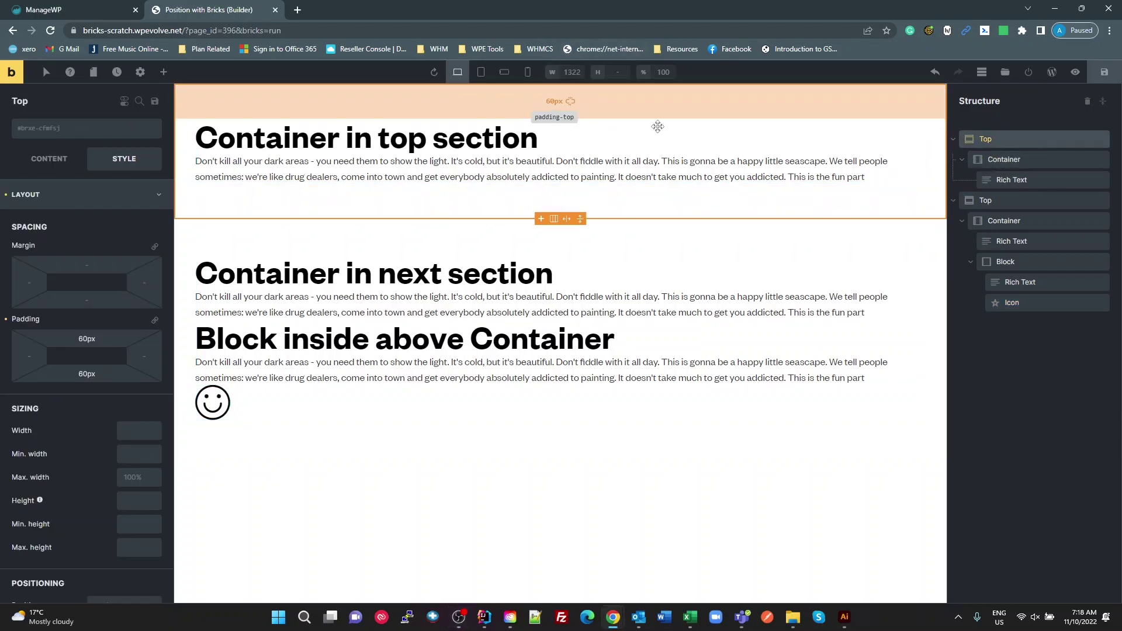
left_click(973, 159)
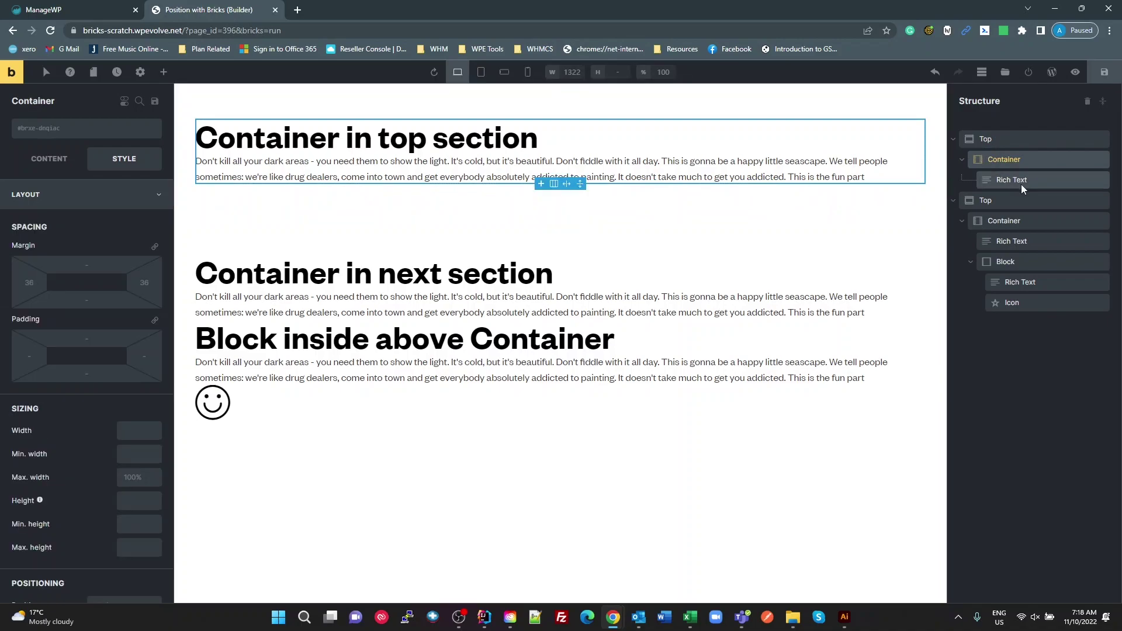
left_click(1005, 181)
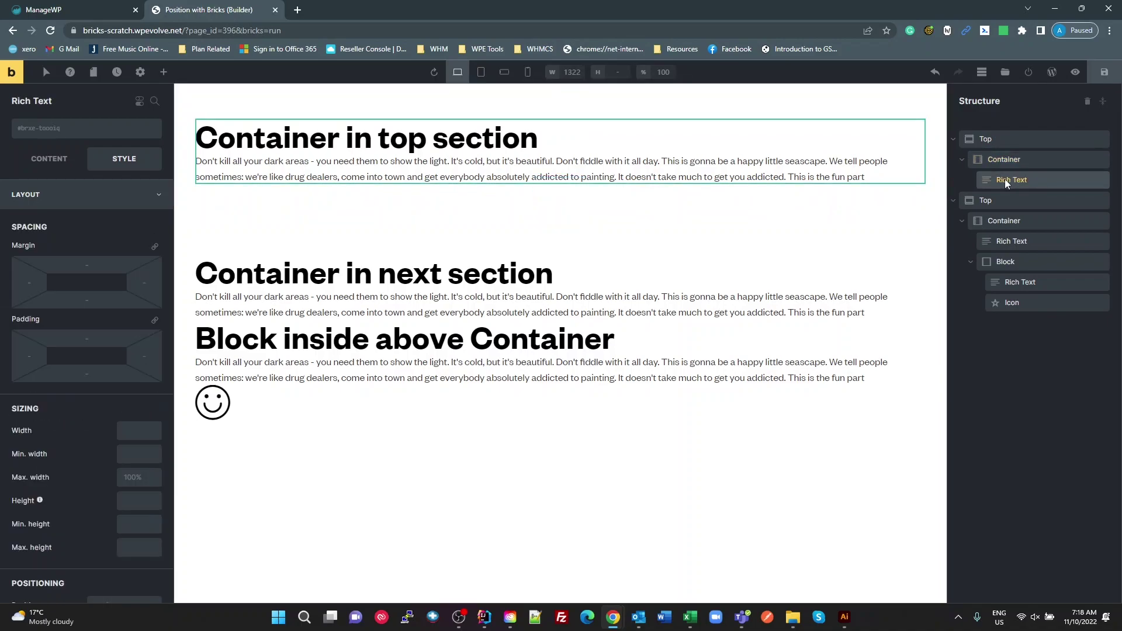
left_click(981, 201)
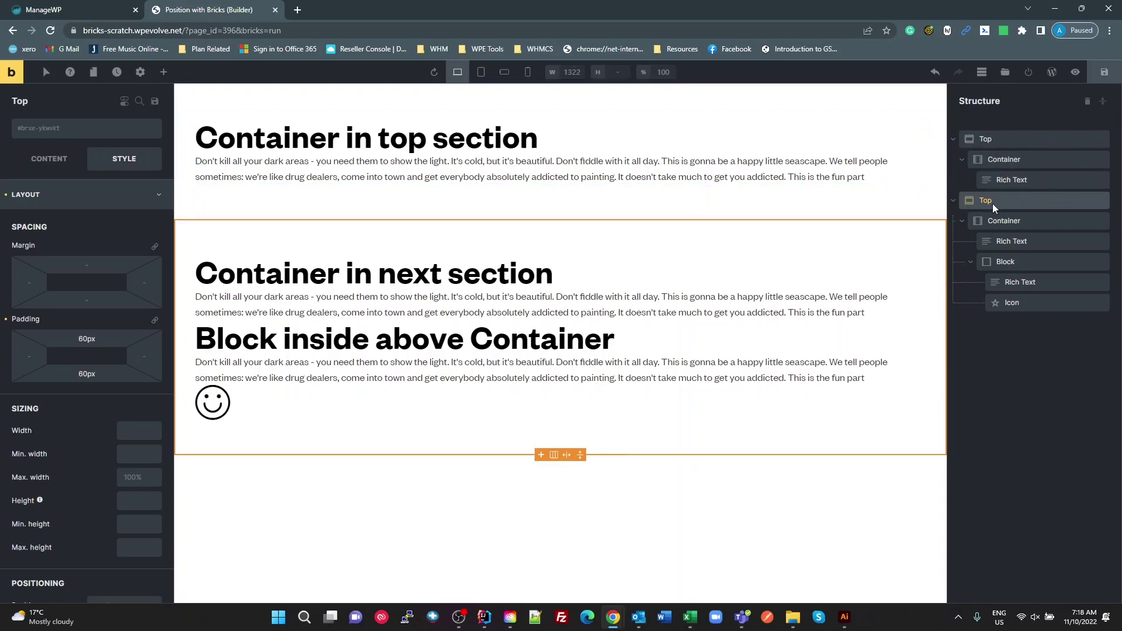
Step: Rename the second section from Top to 'Center'
double_click(987, 199)
type("Centre")
key("BackSpace")
key("BackSpace")
type("er")
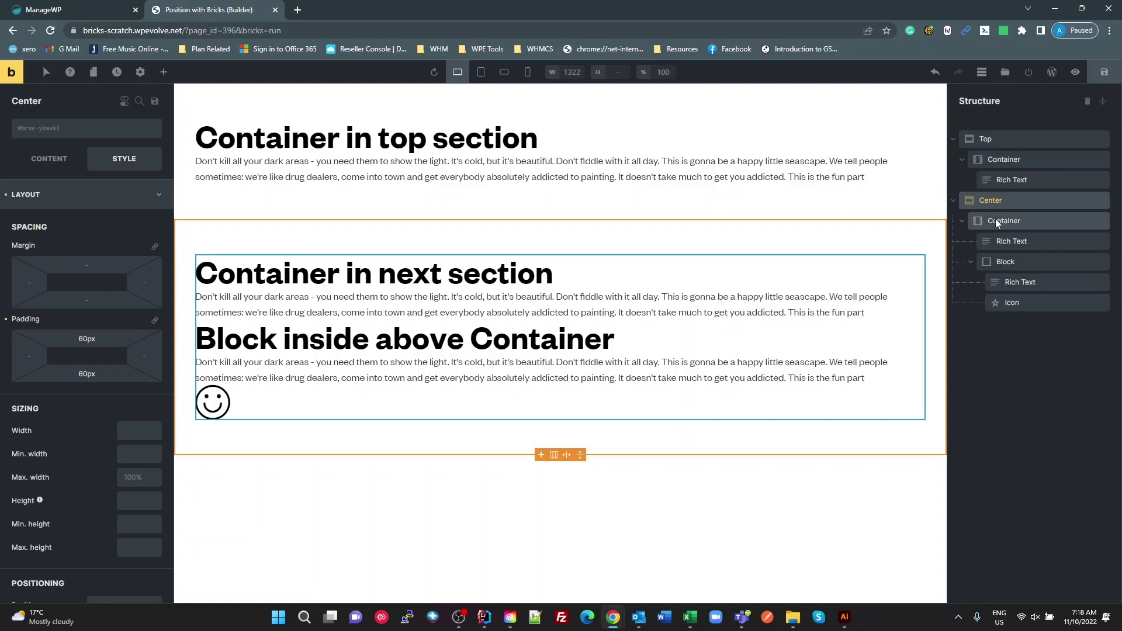
Step: Inspect the Center section's Container, rich text, Block and smiley icon elements
left_click(994, 219)
left_click(1008, 242)
left_click(1008, 264)
left_click(1024, 286)
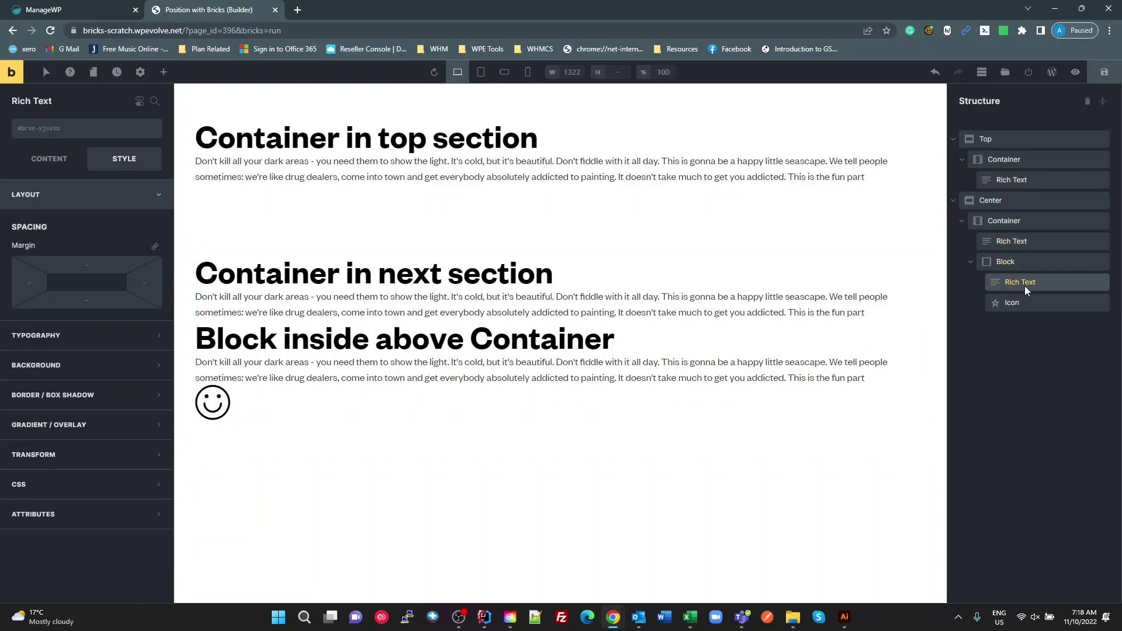
left_click(1022, 304)
left_click(1019, 262)
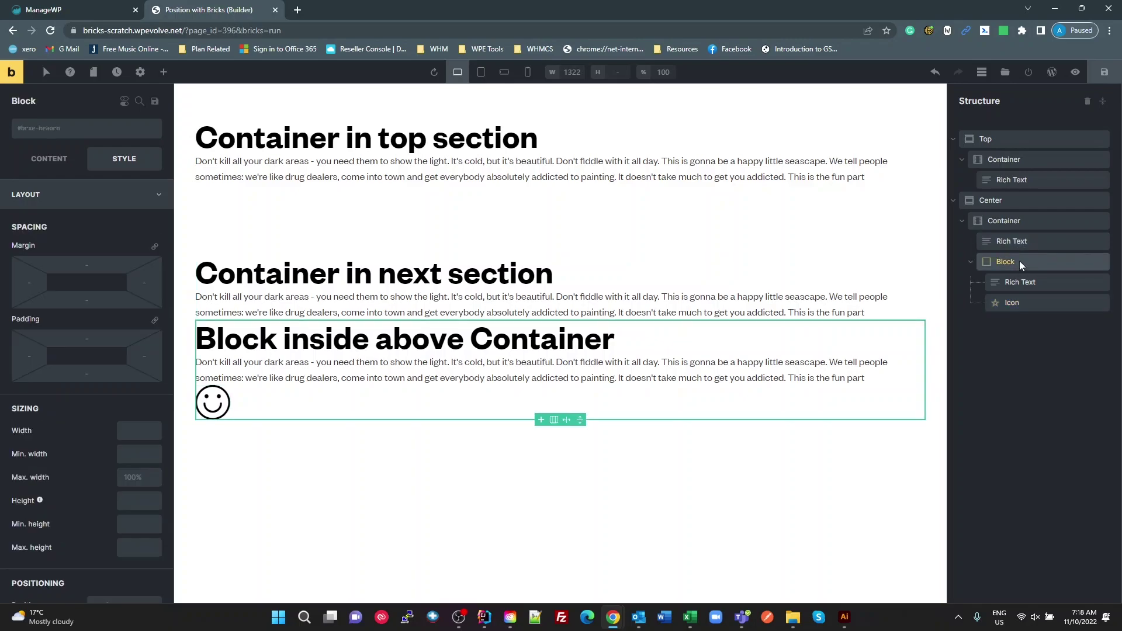
left_click(999, 203)
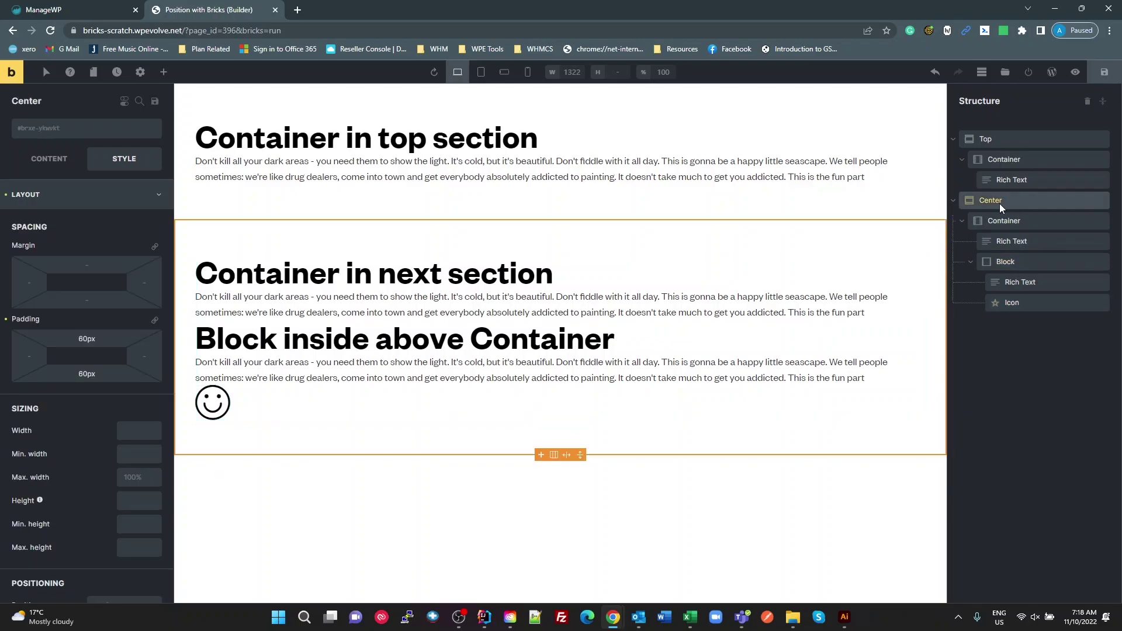
left_click(986, 139)
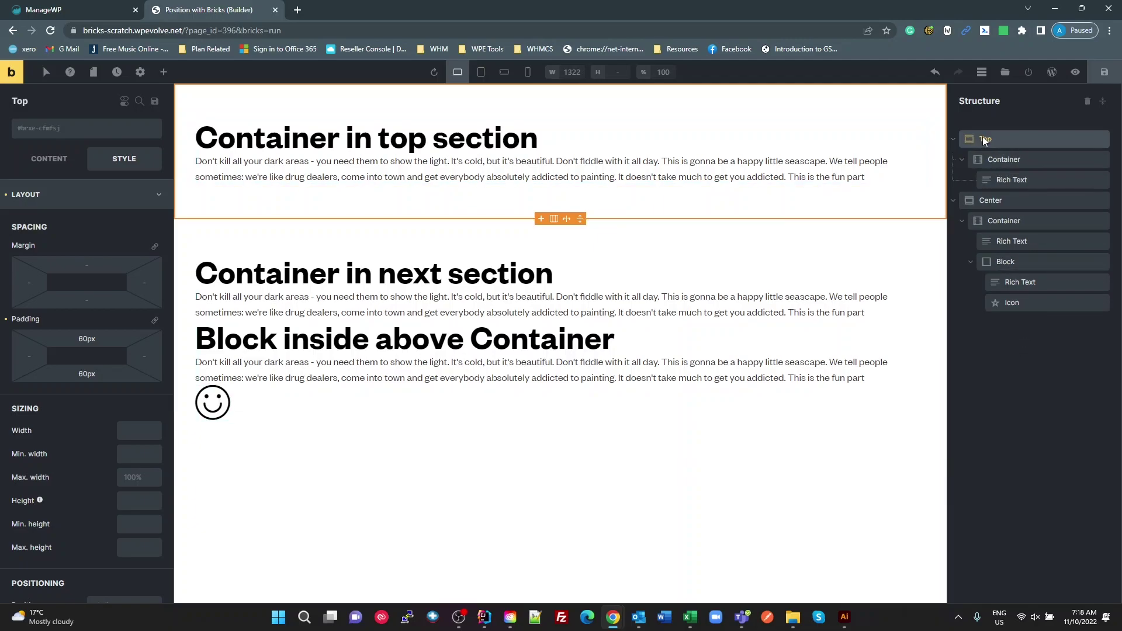
scroll(111, 327, "down", 7)
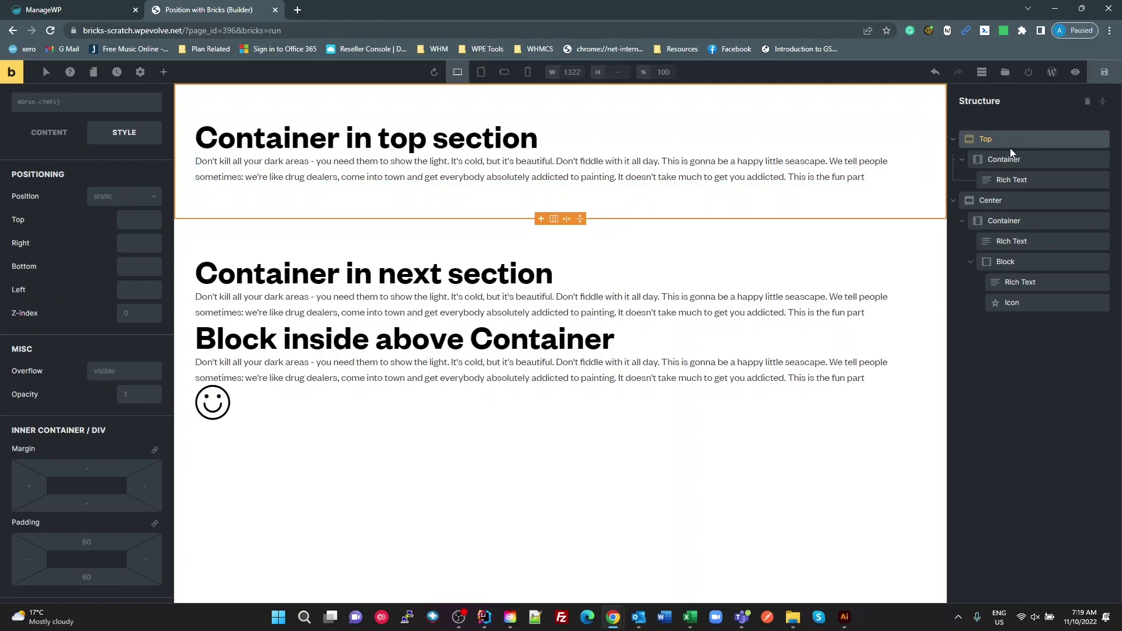
left_click(1001, 160)
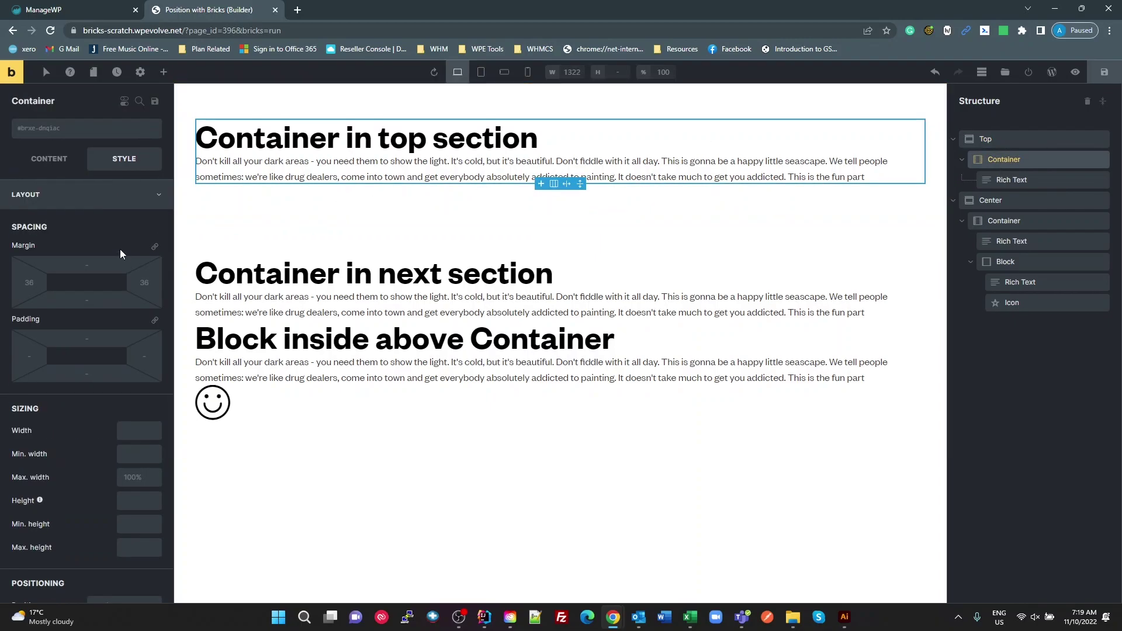
scroll(87, 435, "down", 4)
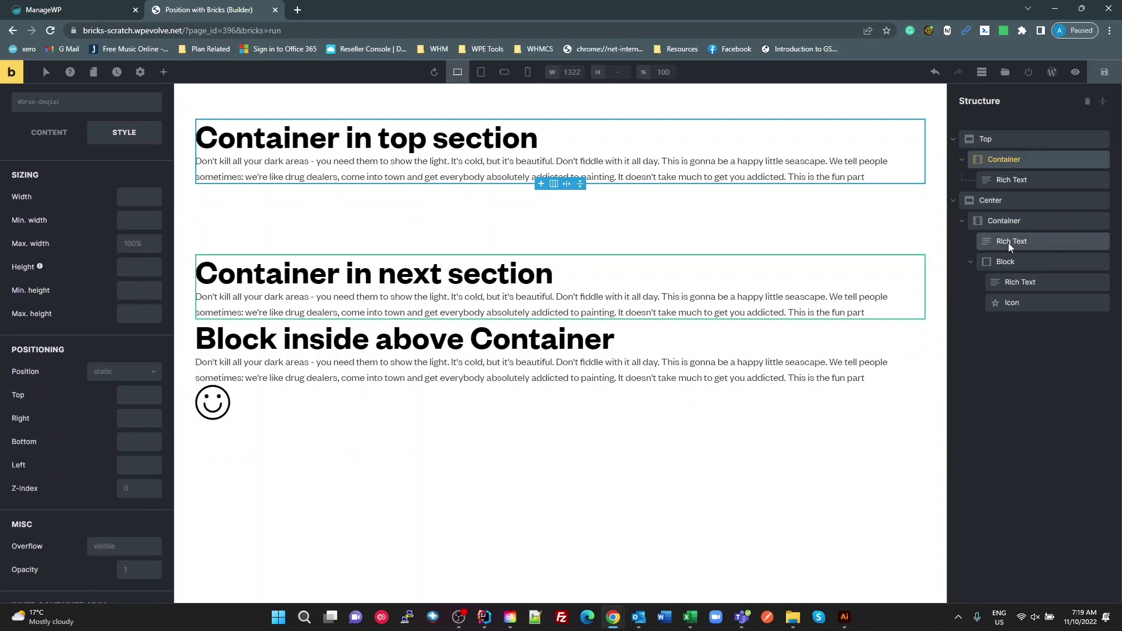
left_click(1002, 262)
scroll(129, 409, "down", 4)
Step: Set the Icon element's position to absolute with Top 15px and Right 15px
left_click(1008, 303)
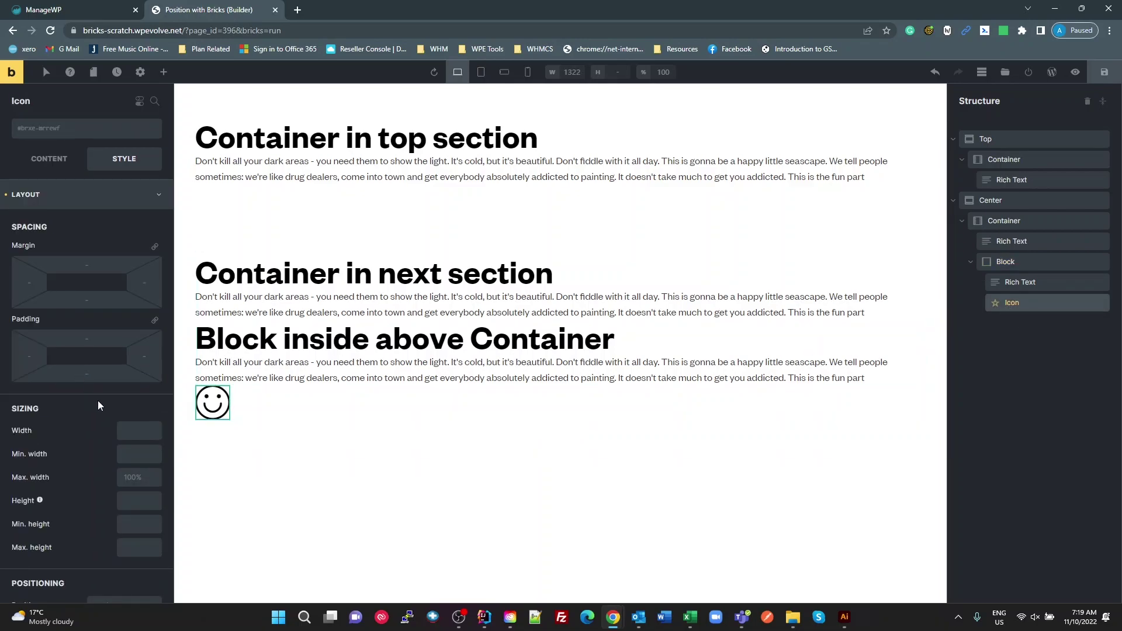
scroll(111, 415, "down", 3)
left_click(128, 432)
left_click(122, 485)
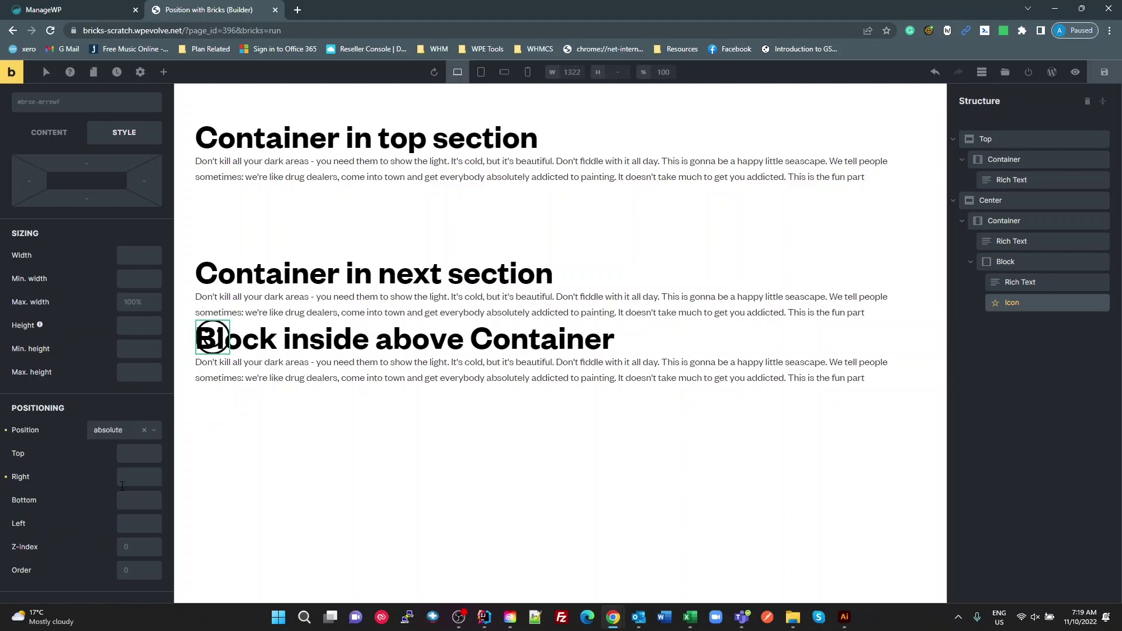
left_click(132, 456)
type("1")
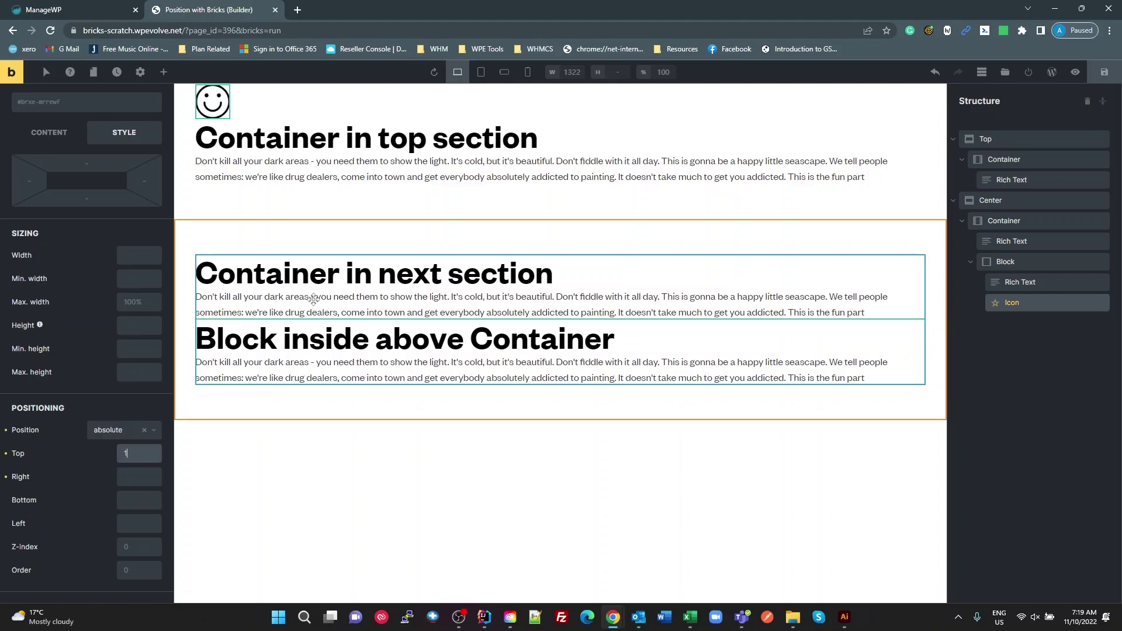
type("5px")
left_click(139, 473)
type("15px")
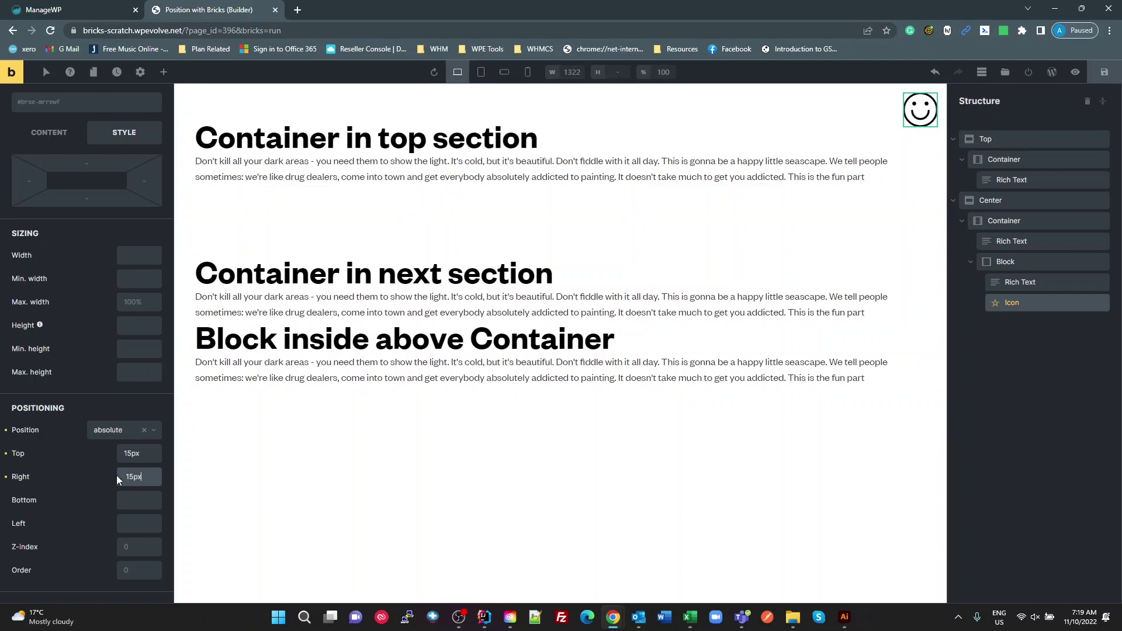
Step: Clear the icon's Right offset and set its Bottom offset to 15px
key("BackSpace")
key("BackSpace")
key("BackSpace")
key("BackSpace")
key("Tab")
type("15")
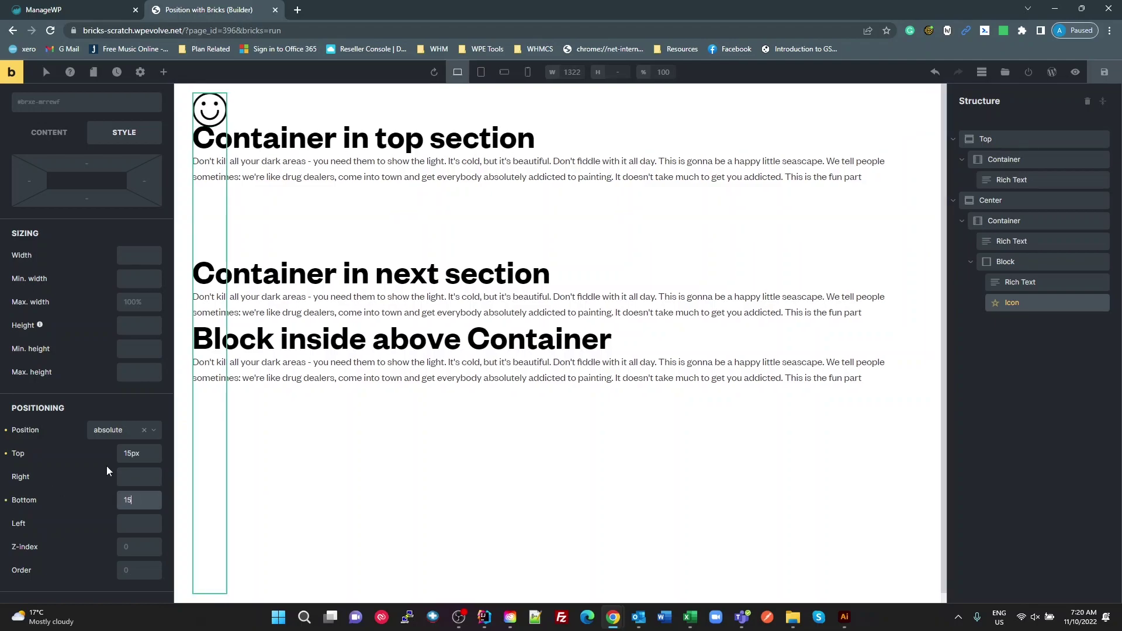
type("px")
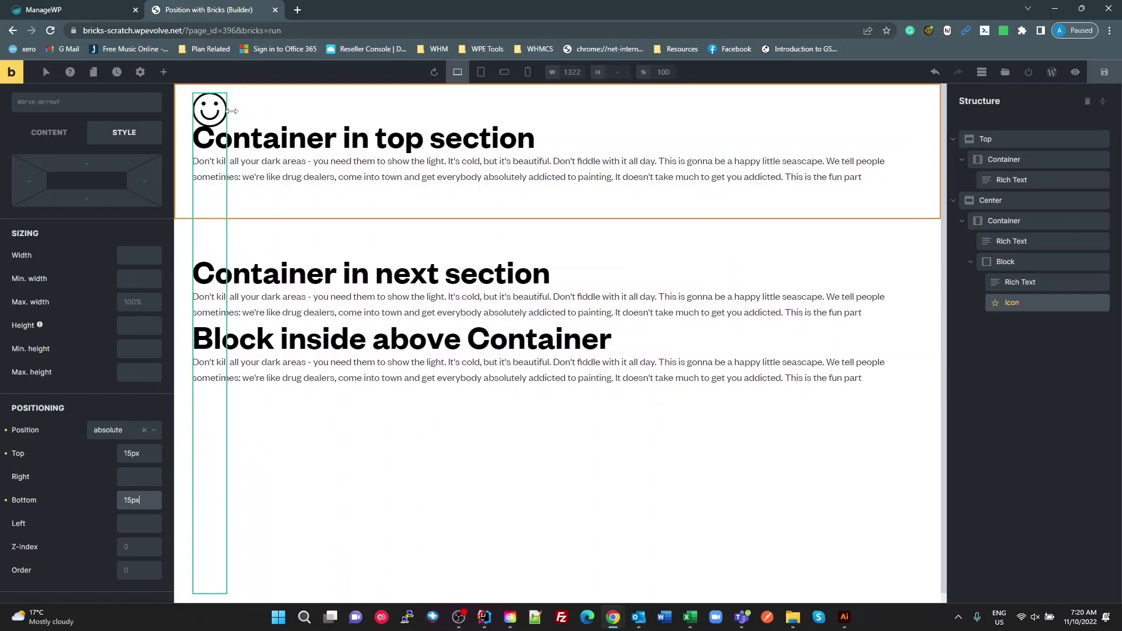
Step: Clear the icon's Top offset and set its Right offset back to 15
double_click(131, 453)
key("BackSpace")
left_click(142, 524)
left_click(135, 477)
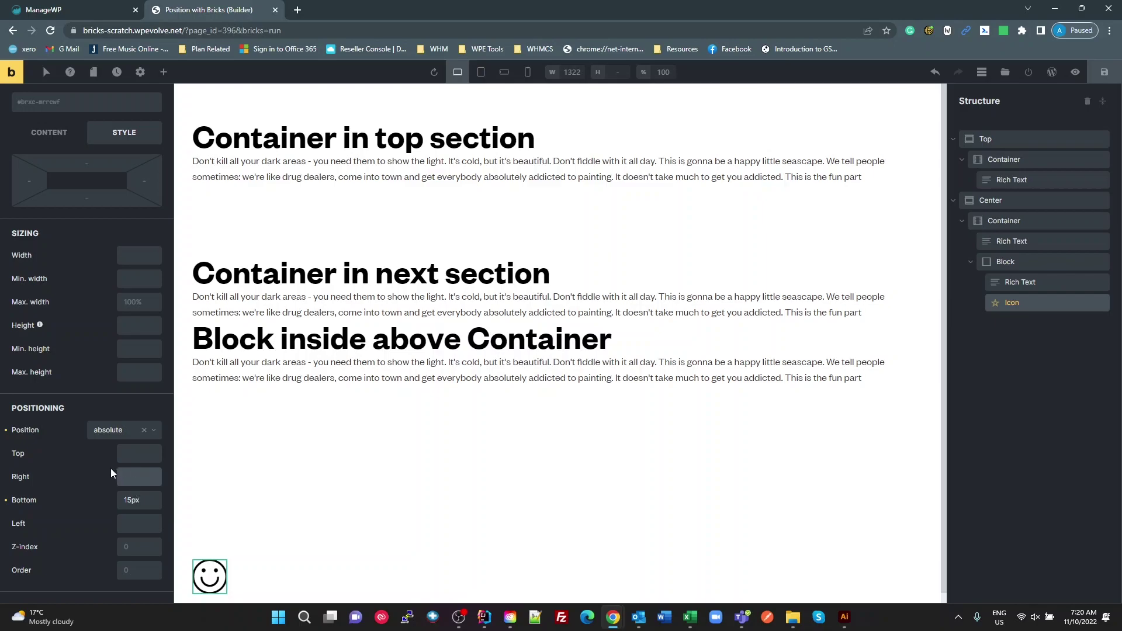
type("15")
key("Return")
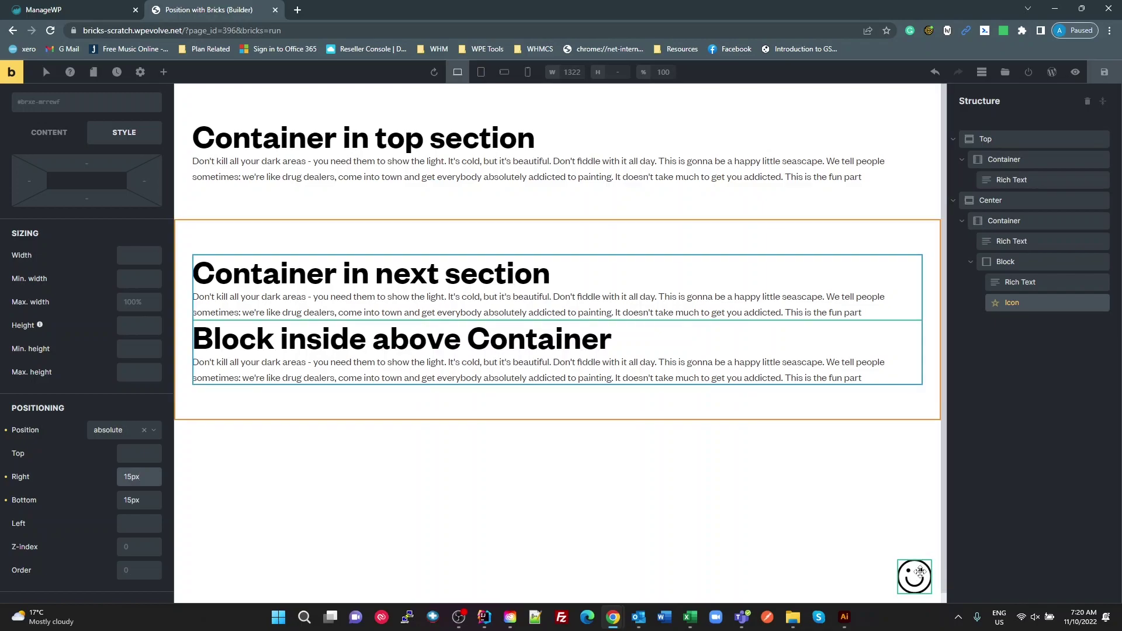
Step: Try relative positioning on the Block, then clear it again
left_click(1007, 262)
scroll(120, 448, "down", 2)
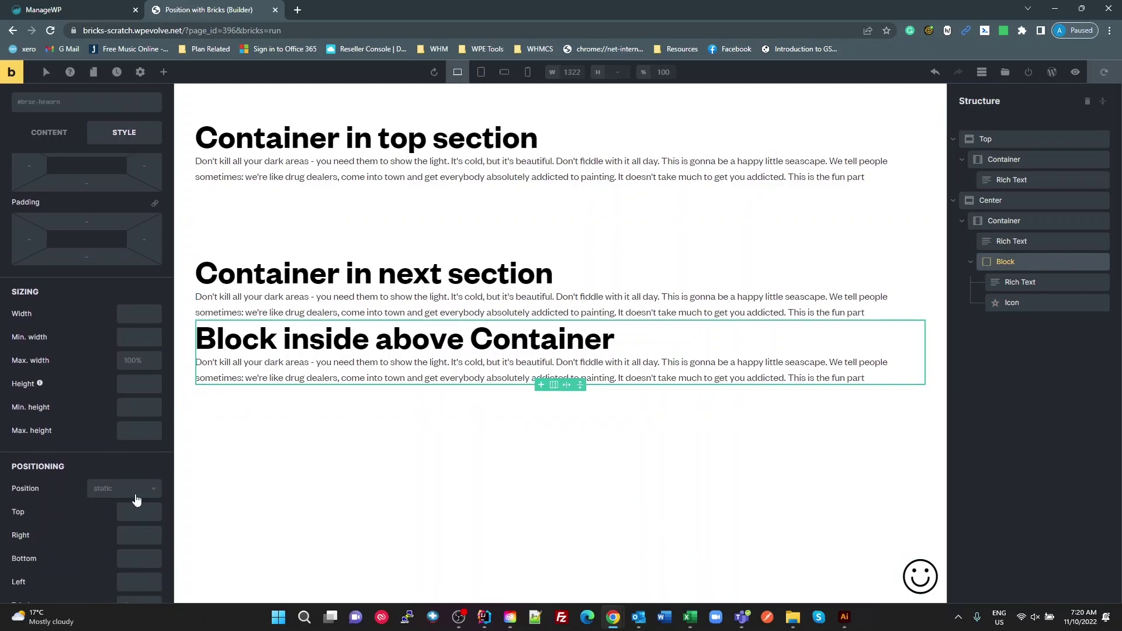
left_click(138, 490)
left_click(120, 527)
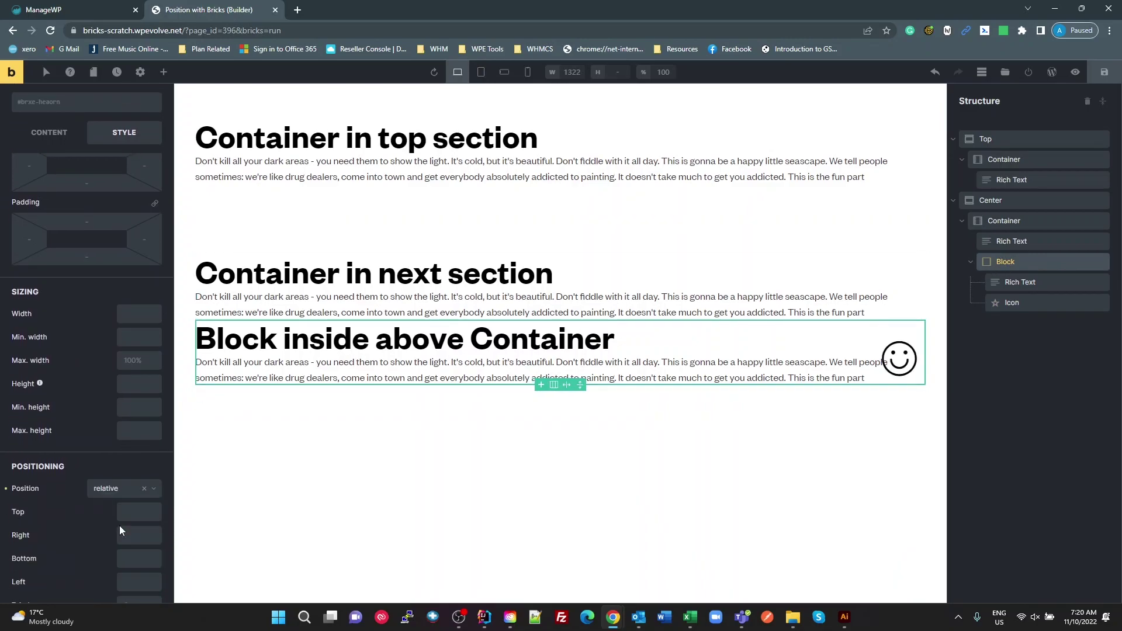
left_click(143, 488)
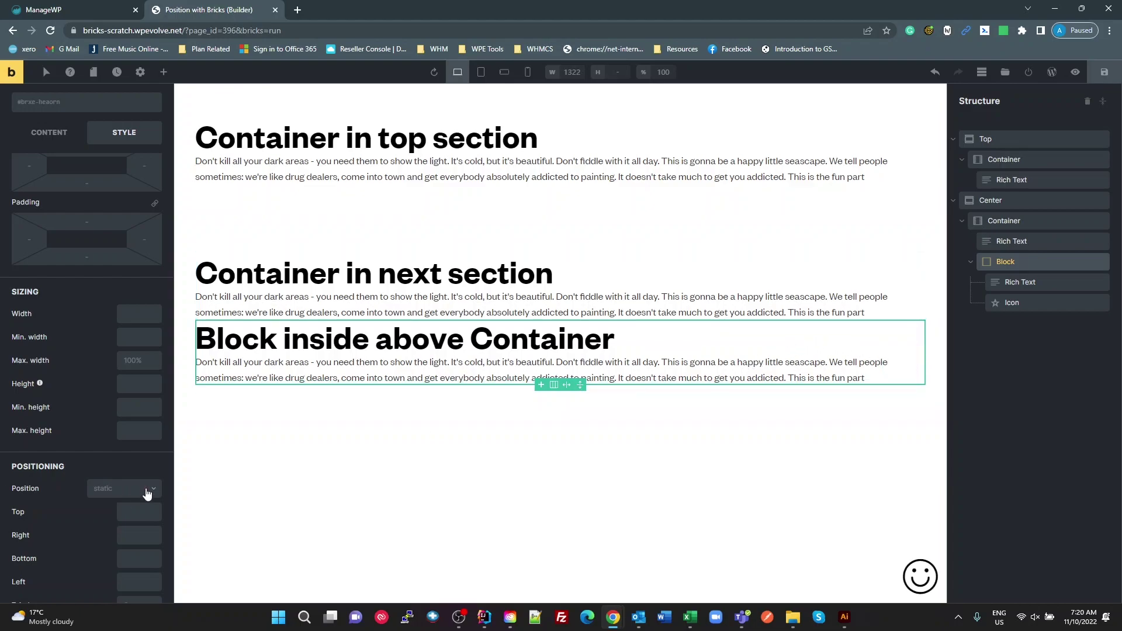
Step: Set the Center section's Container position to relative
left_click(975, 226)
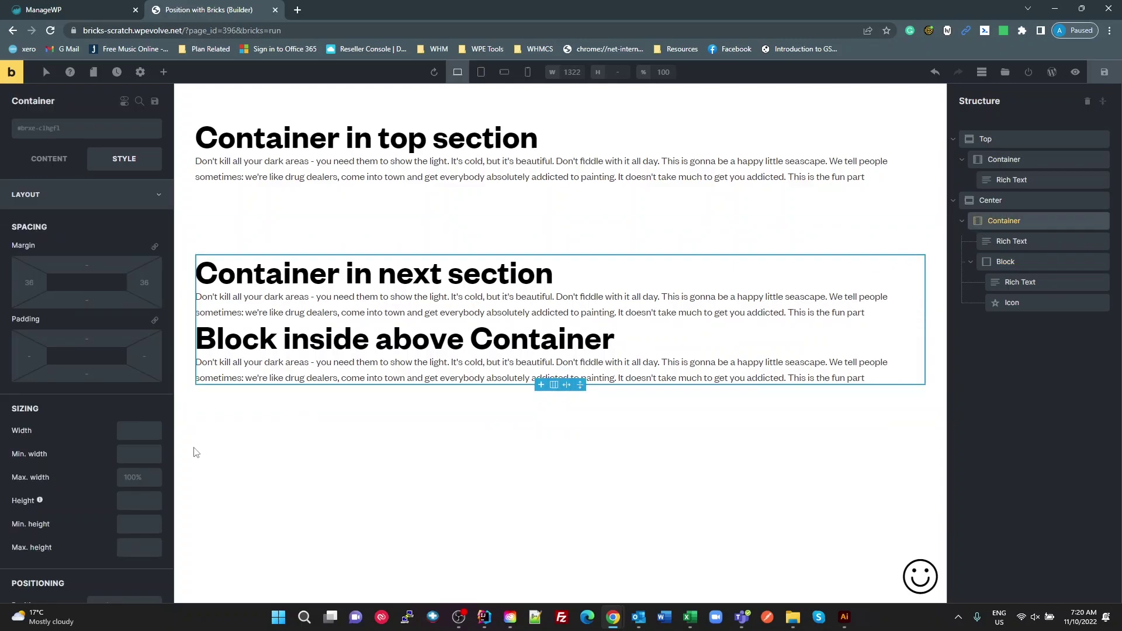
scroll(133, 467, "down", 1)
left_click(146, 553)
left_click(126, 587)
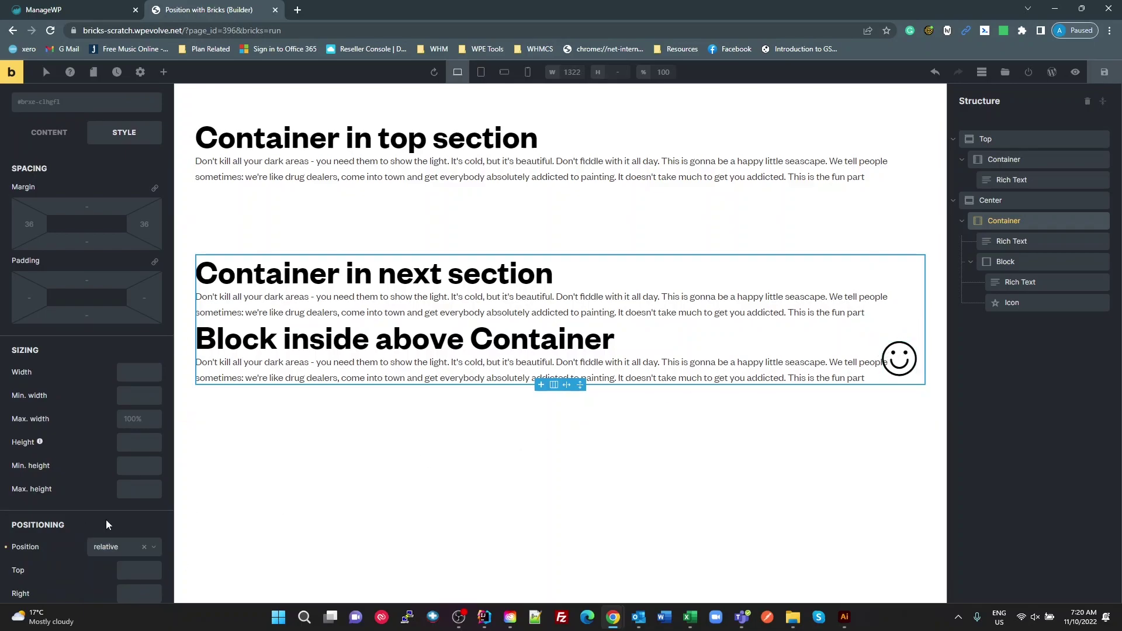
Step: Remove the icon's Bottom offset and set its Top offset to 15px
scroll(134, 558, "down", 3)
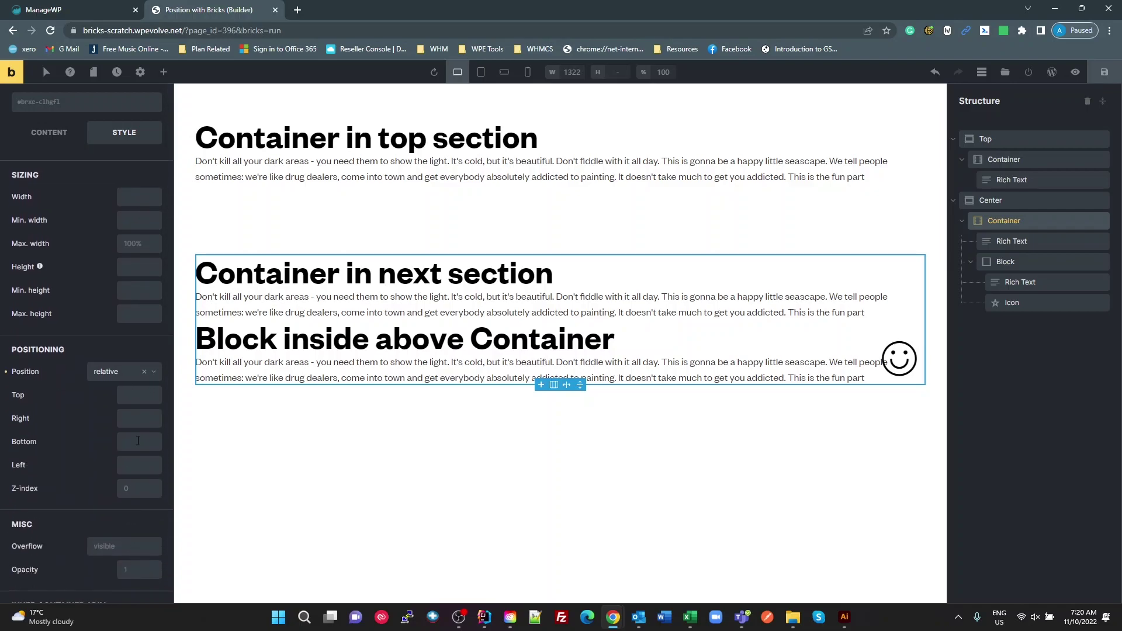
left_click(1023, 304)
scroll(123, 461, "down", 4)
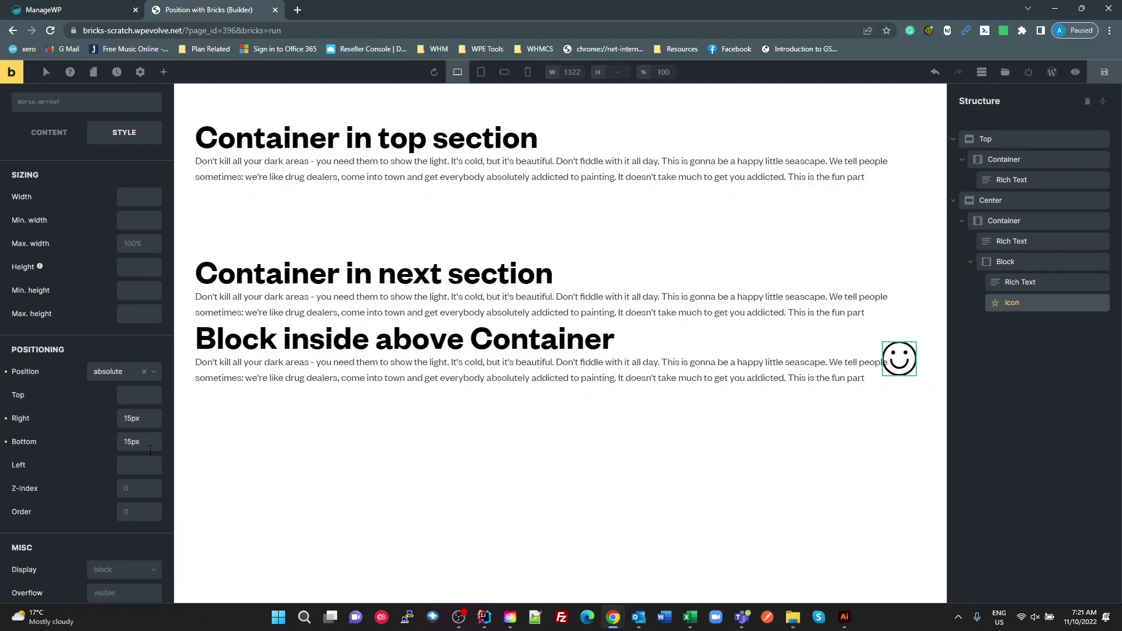
double_click(148, 445)
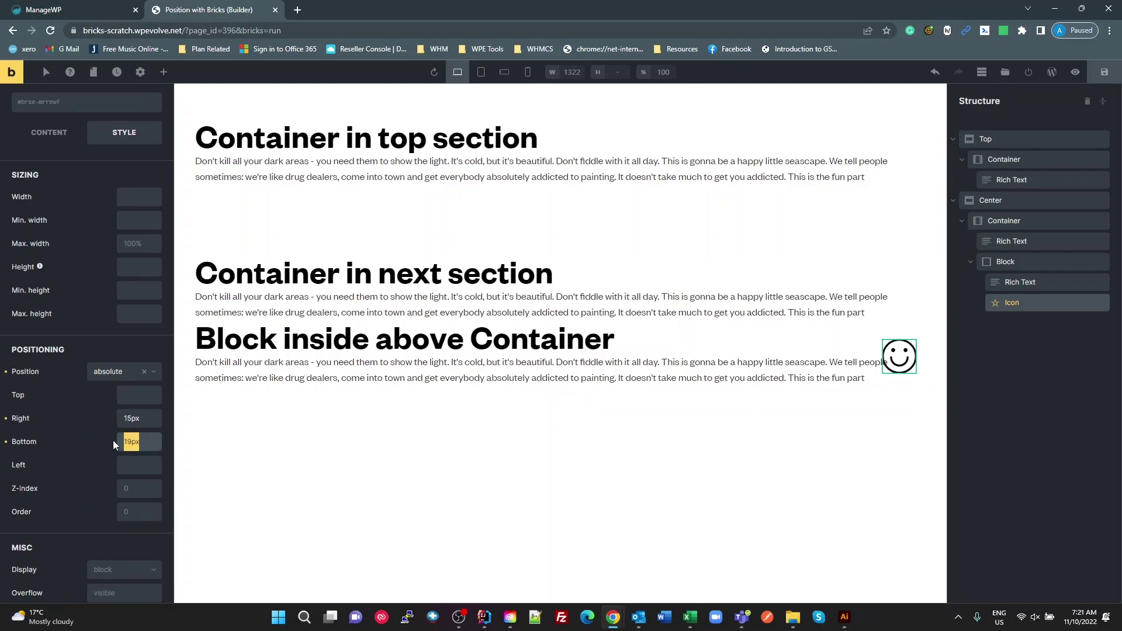
key("BackSpace")
left_click(136, 393)
type("15px")
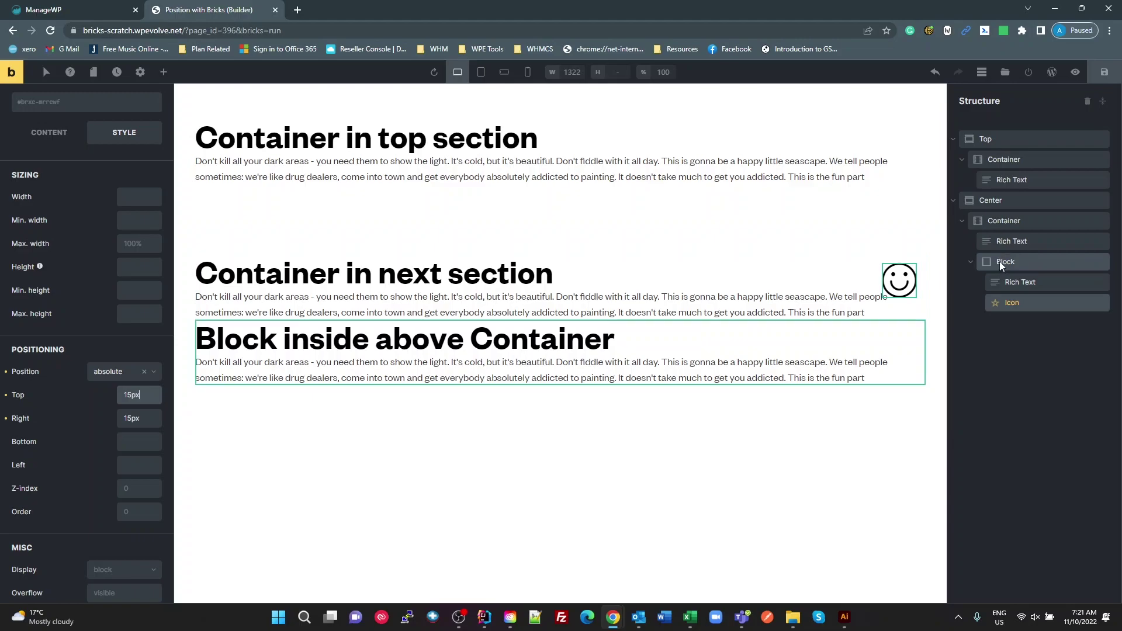
Step: Clear the Container's relative positioning
left_click(979, 221)
scroll(130, 424, "down", 4)
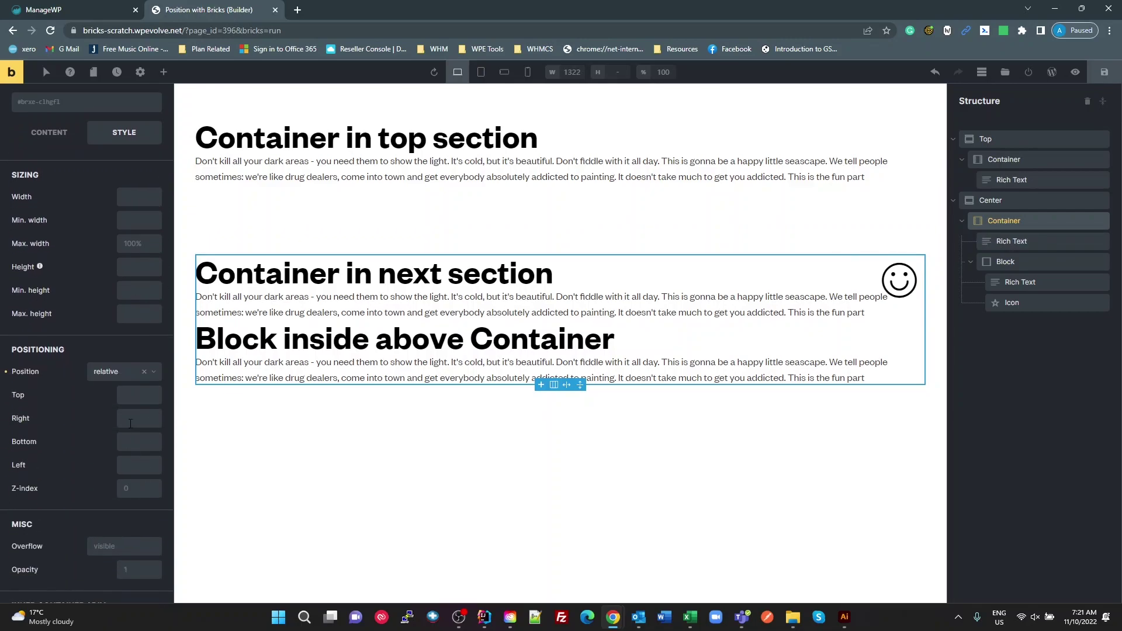
left_click(145, 375)
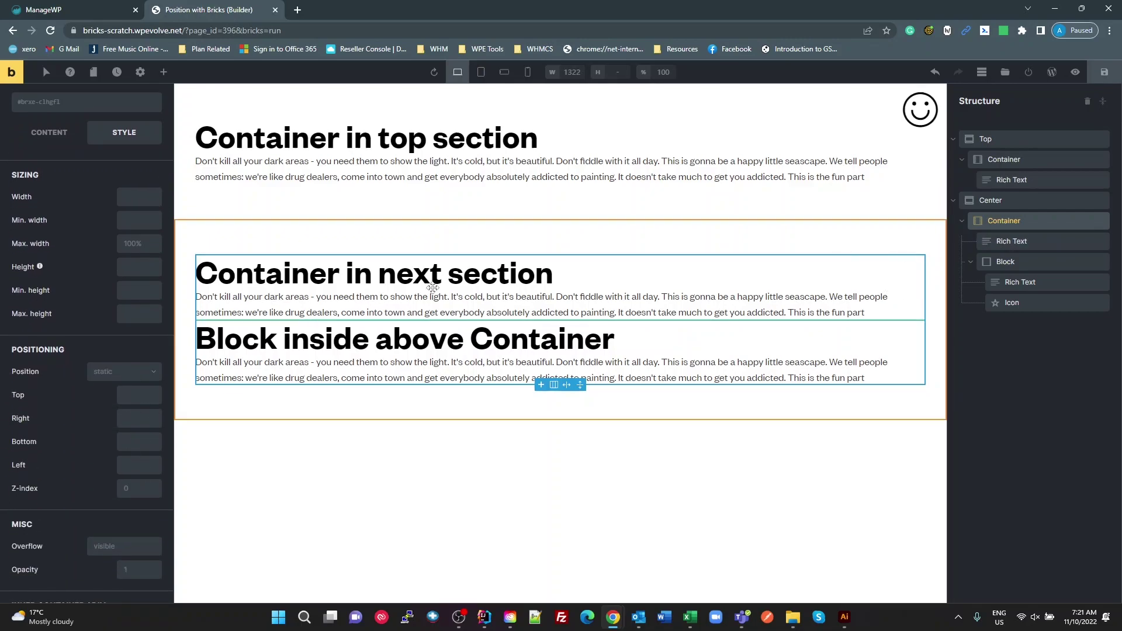
Step: Set the Center section's position to relative
left_click(985, 201)
scroll(87, 495, "down", 3)
left_click(130, 432)
left_click(119, 468)
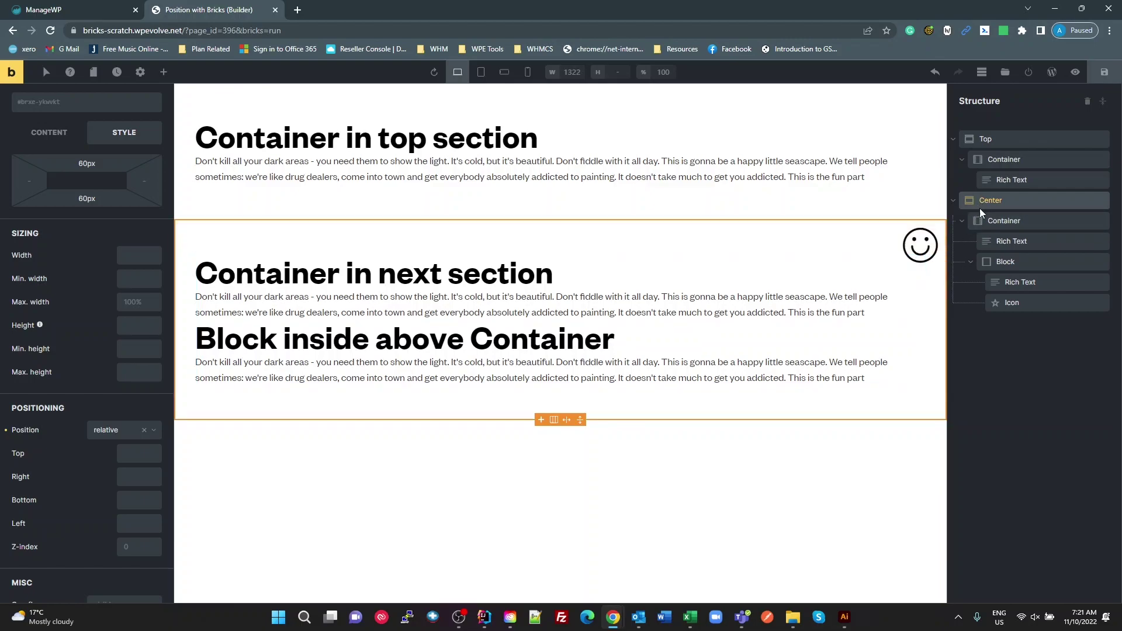
Step: Set the Container's position to relative
left_click(993, 222)
scroll(128, 464, "down", 5)
left_click(123, 313)
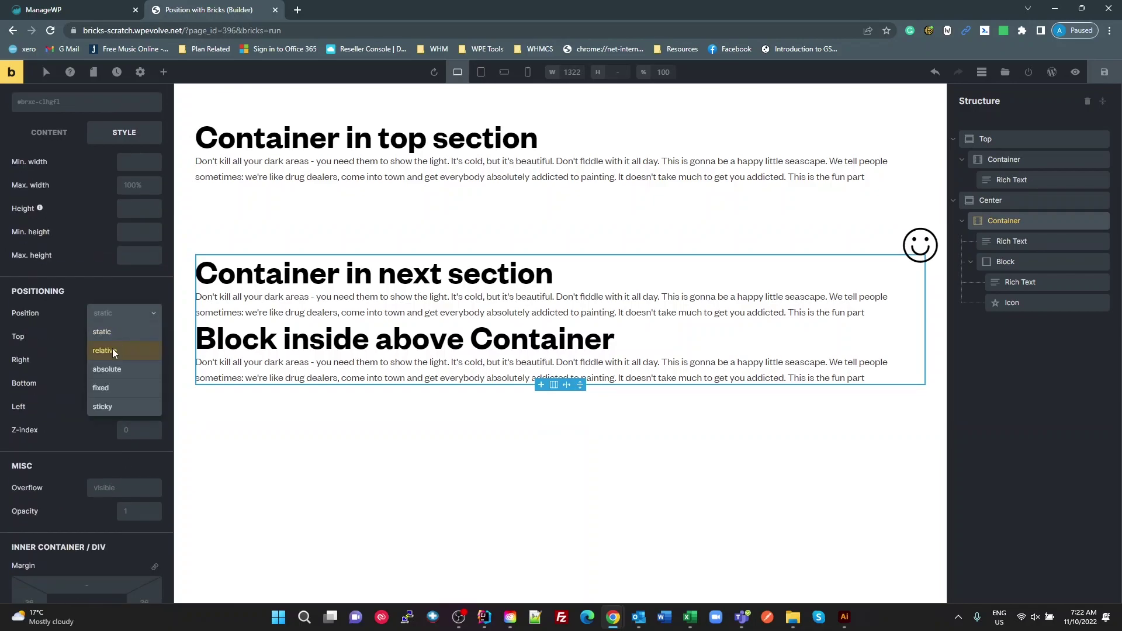
left_click(112, 349)
Step: Set the Block's position to relative
left_click(1004, 261)
scroll(166, 426, "down", 1)
scroll(166, 426, "down", 2)
left_click(150, 488)
left_click(134, 526)
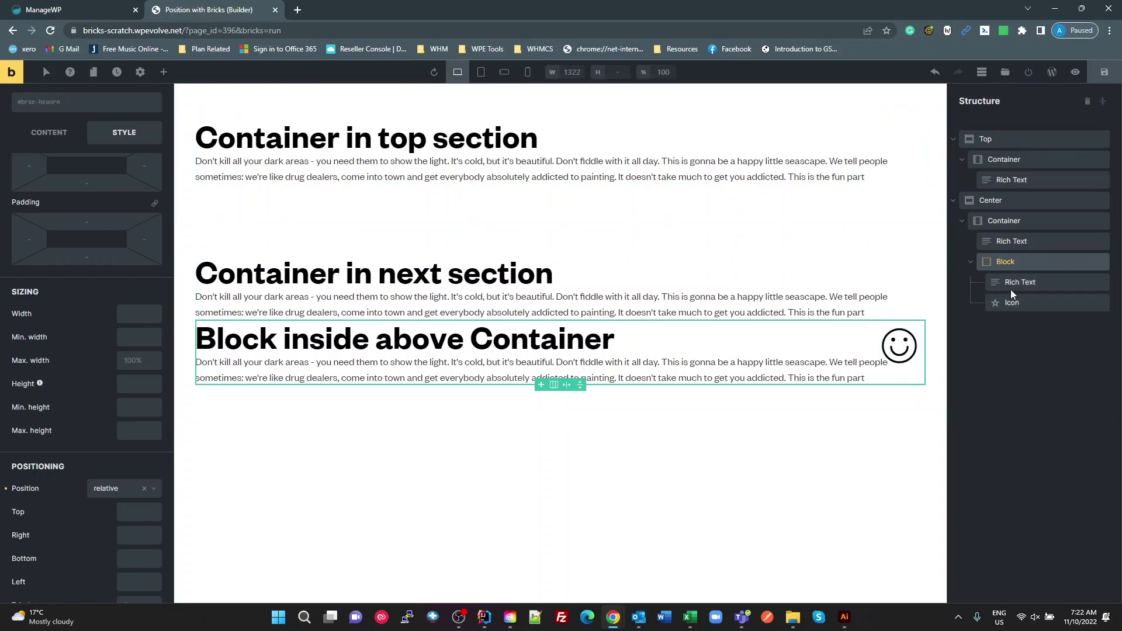
Step: Change the position of the Center section, Container and Block each to static
left_click(993, 200)
scroll(85, 496, "down", 4)
left_click(153, 373)
left_click(117, 391)
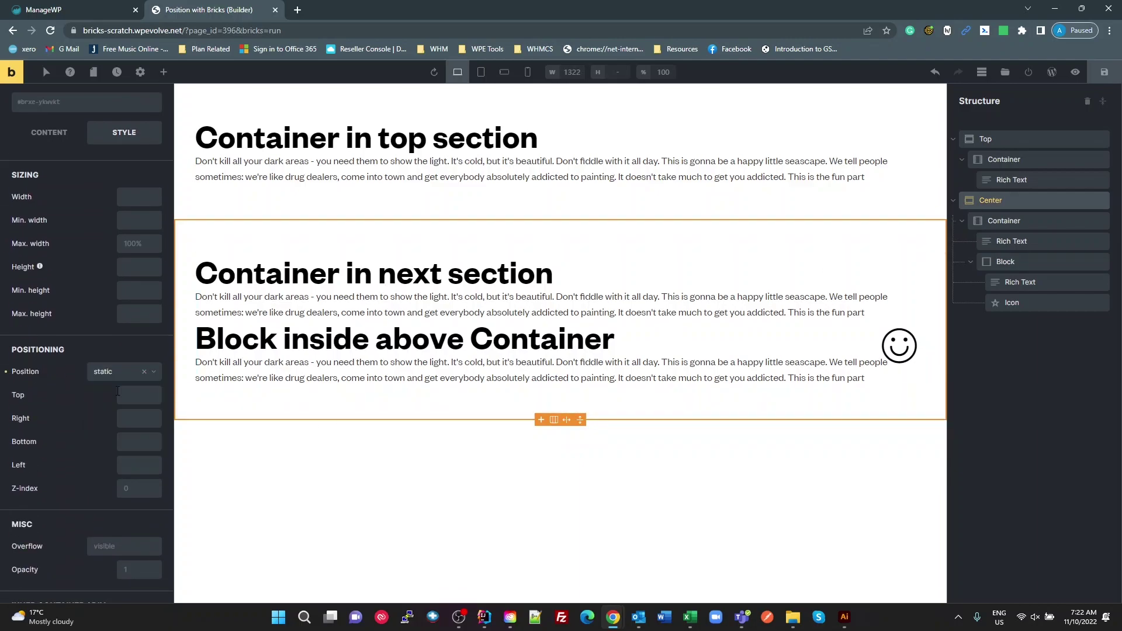
left_click(987, 220)
left_click(152, 431)
left_click(121, 457)
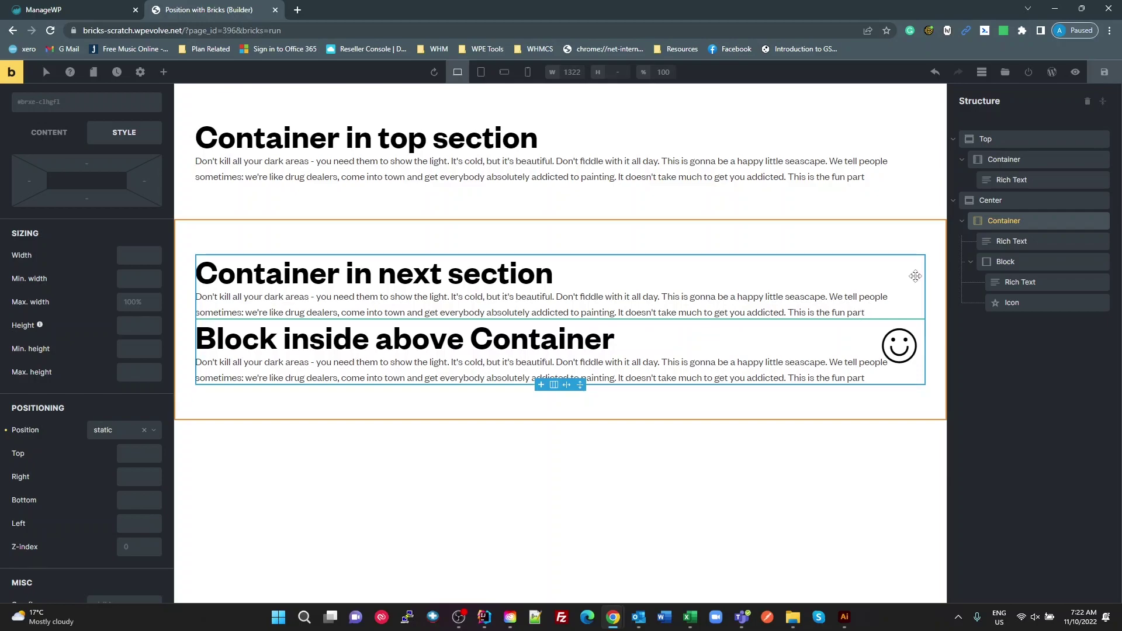
left_click(1008, 263)
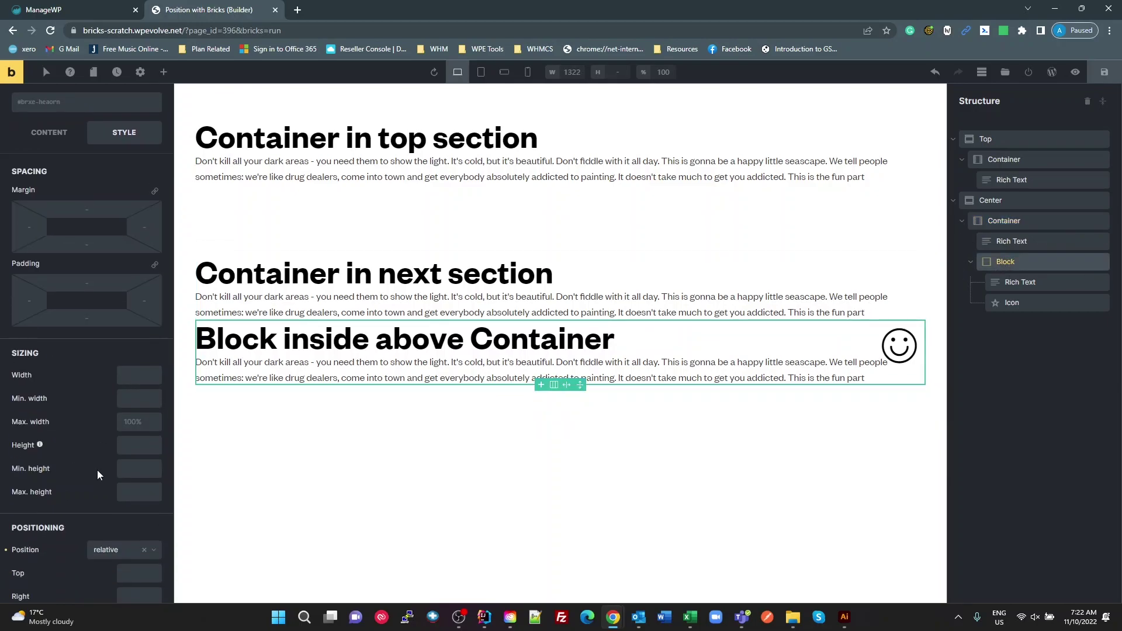
scroll(99, 474, "down", 1)
left_click(151, 488)
left_click(102, 507)
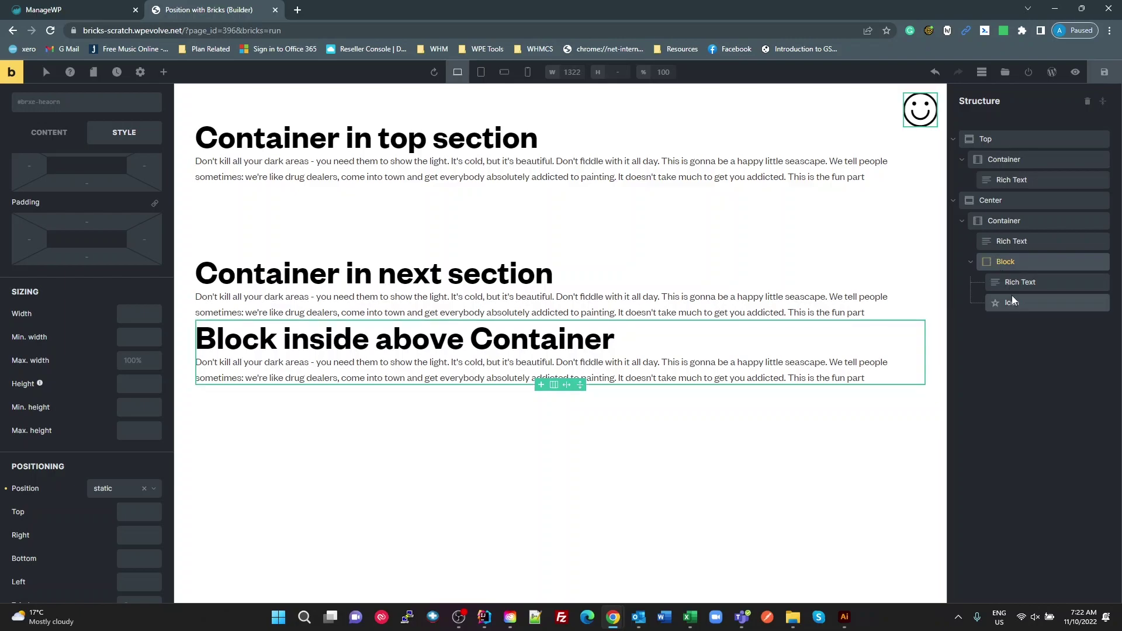
Step: Set the Center Container's position back to relative
left_click(1008, 223)
scroll(136, 485, "down", 3)
left_click(149, 436)
left_click(125, 467)
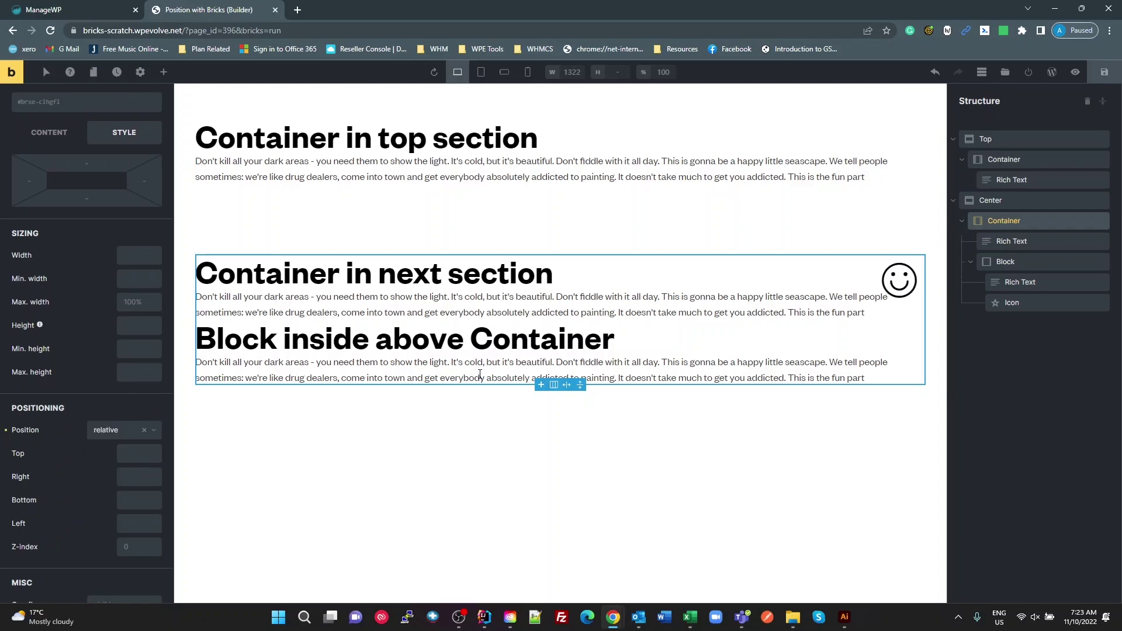